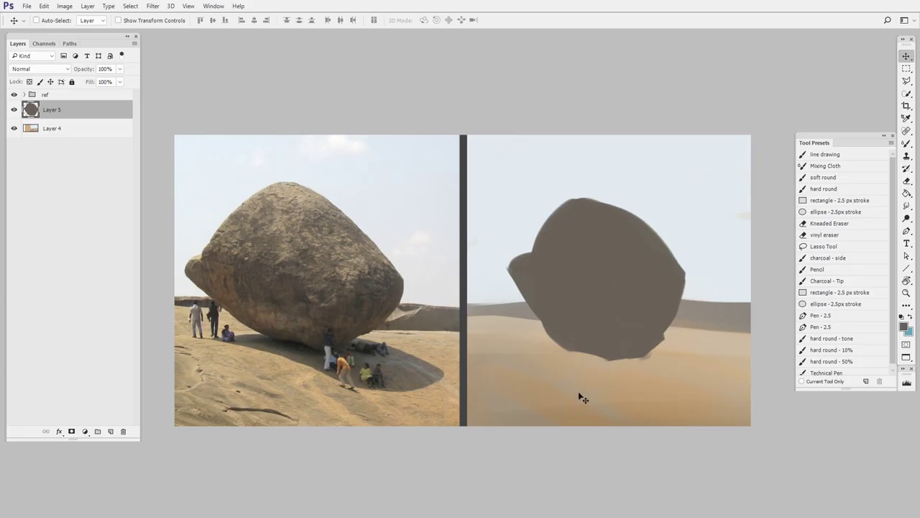
Step: Add a layer above the rock silhouette and paint tan light sampled from the reference boulder across its upper half using the charcoal - side brush
{"action": "left_click_drag", "start_coordinate": [549, 313], "coordinate": [567, 309]}
{"action": "left_click_drag", "start_coordinate": [545, 312], "coordinate": [591, 301]}
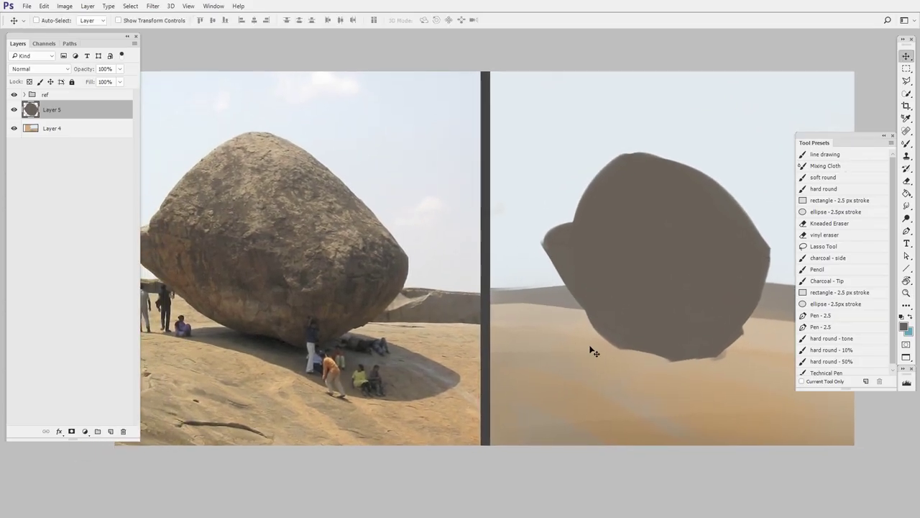
{"action": "left_click_drag", "start_coordinate": [608, 373], "coordinate": [625, 379]}
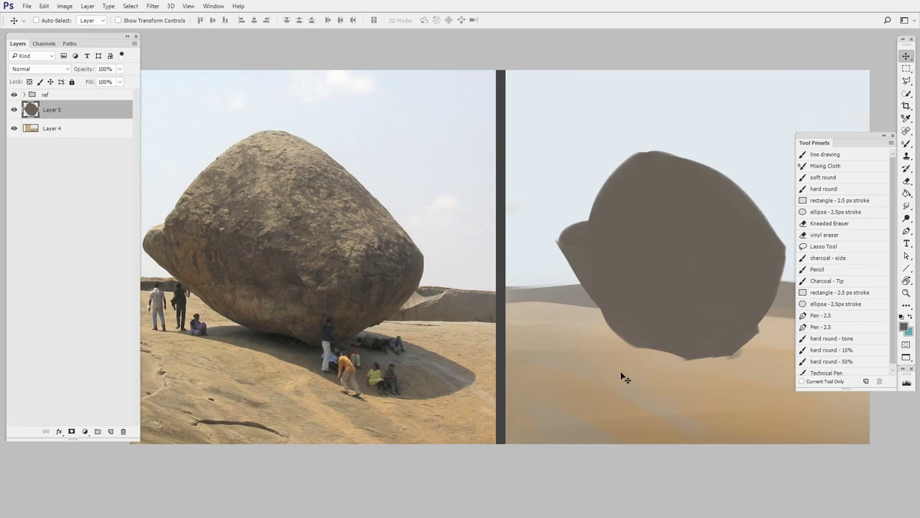
{"action": "left_click_drag", "start_coordinate": [609, 305], "coordinate": [550, 322]}
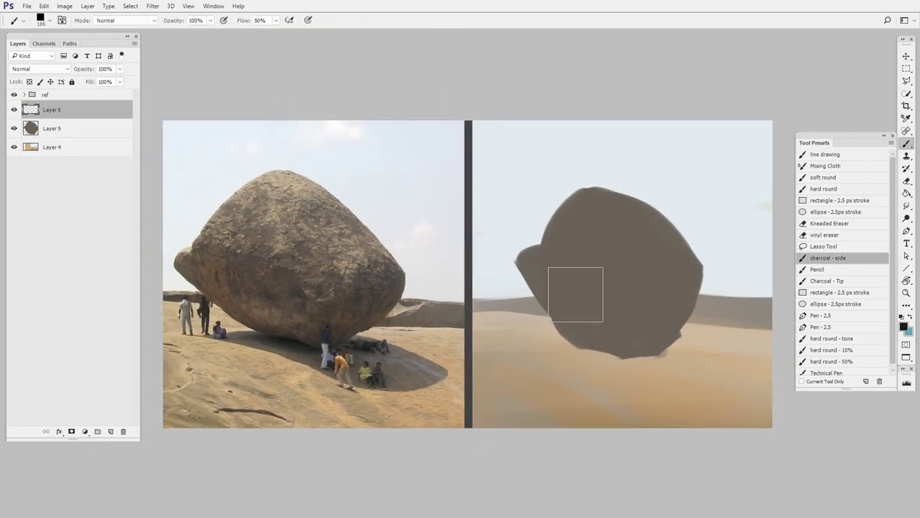
{"action": "left_click", "coordinate": [302, 193], "text": "alt"}
{"action": "mouse_move", "coordinate": [591, 237]}
{"action": "left_mouse_down"}
{"action": "mouse_move", "coordinate": [548, 232]}
{"action": "mouse_move", "coordinate": [632, 218]}
{"action": "mouse_move", "coordinate": [599, 266]}
{"action": "mouse_move", "coordinate": [629, 251]}
{"action": "mouse_move", "coordinate": [667, 272]}
{"action": "mouse_move", "coordinate": [627, 277]}
{"action": "mouse_move", "coordinate": [627, 247]}
{"action": "mouse_move", "coordinate": [684, 292]}
{"action": "mouse_move", "coordinate": [633, 224]}
{"action": "mouse_move", "coordinate": [623, 284]}
{"action": "mouse_move", "coordinate": [570, 274]}
{"action": "mouse_move", "coordinate": [546, 256]}
{"action": "mouse_move", "coordinate": [571, 279]}
{"action": "left_mouse_up"}
{"action": "left_click_drag", "start_coordinate": [665, 320], "coordinate": [684, 341]}
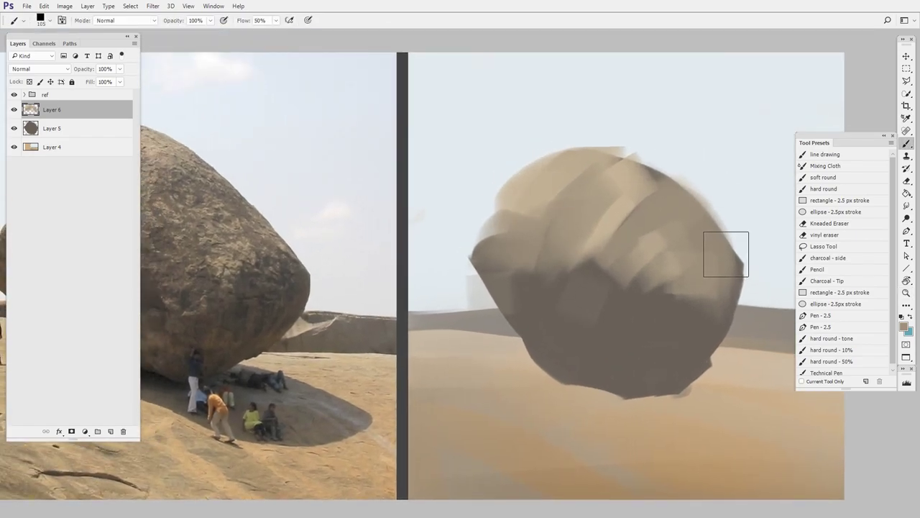
Step: Hide and show Layer 6 to compare its strokes with the silhouette, and delete the layer
{"action": "left_click", "coordinate": [14, 110]}
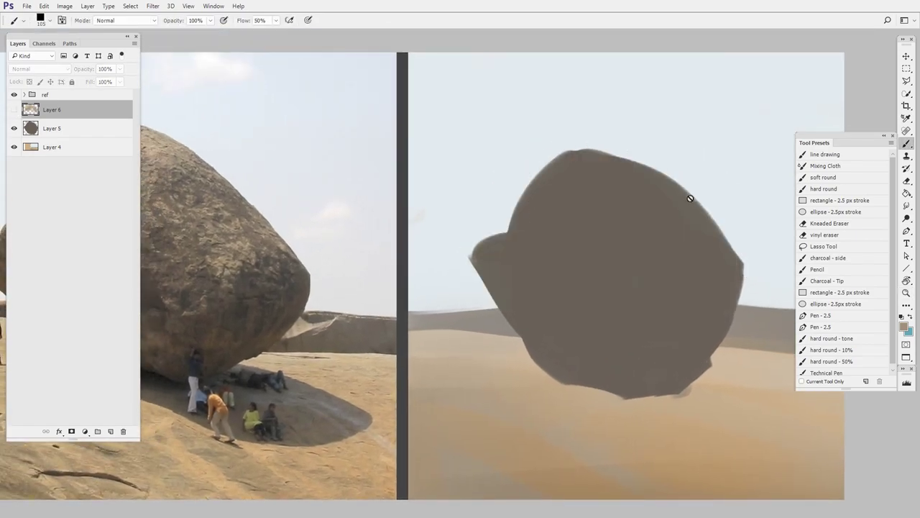
{"action": "left_click", "coordinate": [14, 109]}
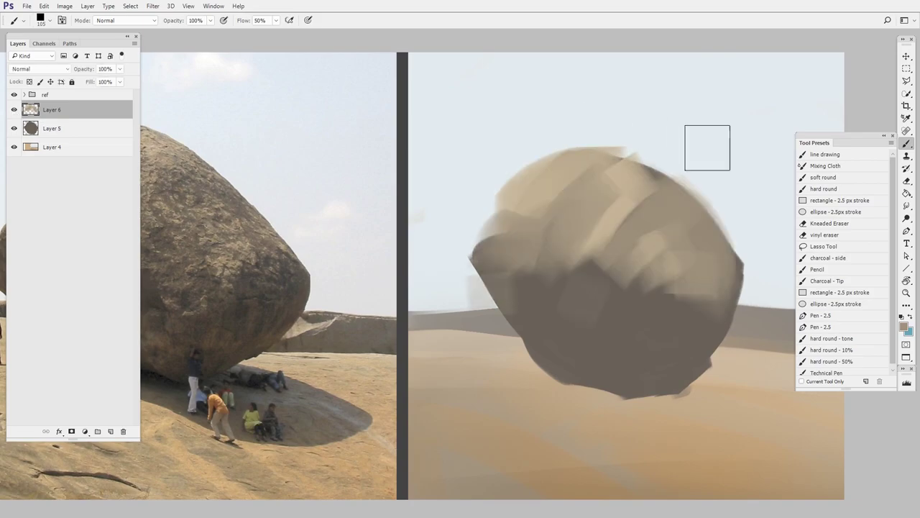
{"action": "left_click", "coordinate": [619, 174], "text": "ctrl"}
{"action": "mouse_move", "coordinate": [667, 271]}
{"action": "left_mouse_down"}
{"action": "mouse_move", "coordinate": [628, 306]}
{"action": "mouse_move", "coordinate": [636, 288]}
{"action": "left_mouse_up"}
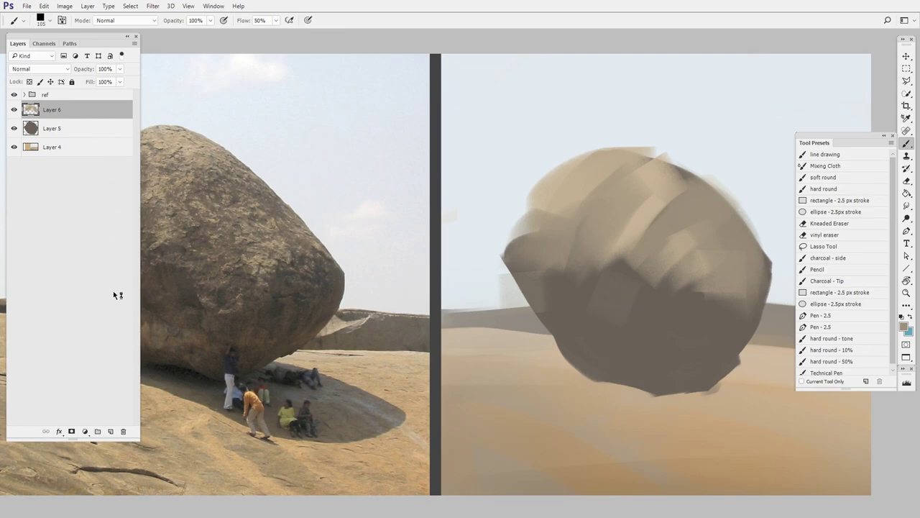
{"action": "left_click", "coordinate": [123, 432]}
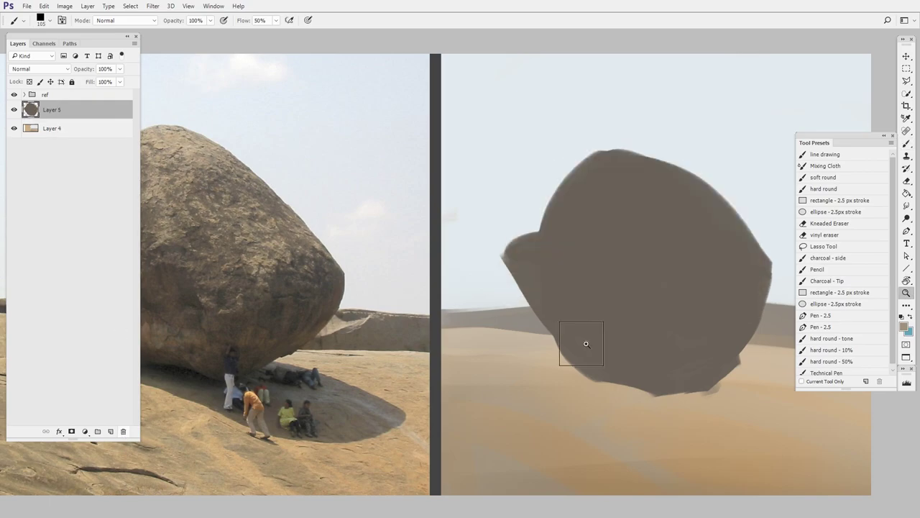
Step: Lock the transparent pixels of Layer 5 and shift the rock silhouette slightly to the right with the Move tool
{"action": "key", "text": "ctrl+minus"}
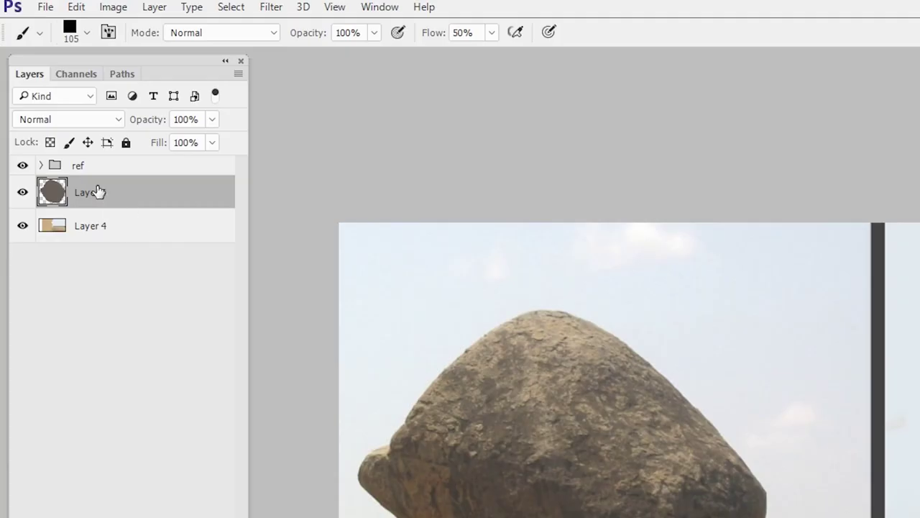
{"action": "left_click", "coordinate": [50, 144]}
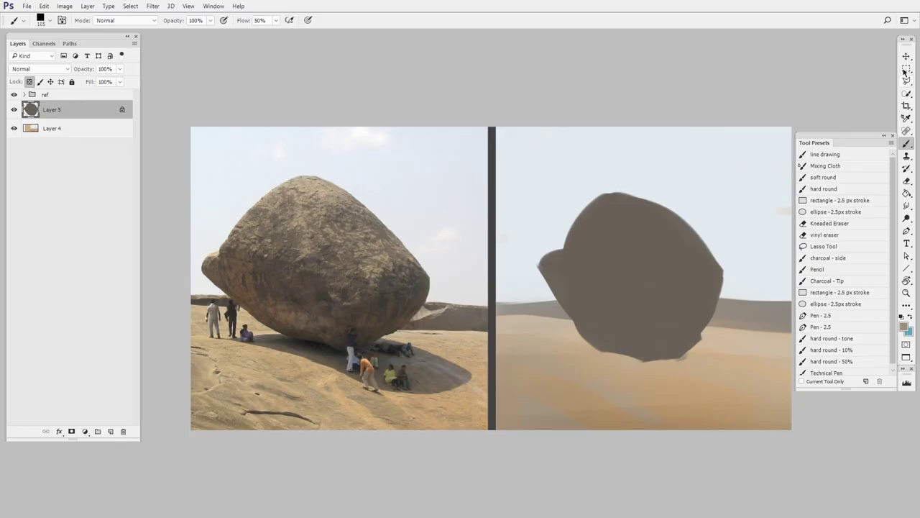
{"action": "left_click", "coordinate": [906, 56]}
{"action": "mouse_move", "coordinate": [649, 318]}
{"action": "left_mouse_down"}
{"action": "mouse_move", "coordinate": [694, 290]}
{"action": "mouse_move", "coordinate": [655, 316]}
{"action": "left_mouse_up"}
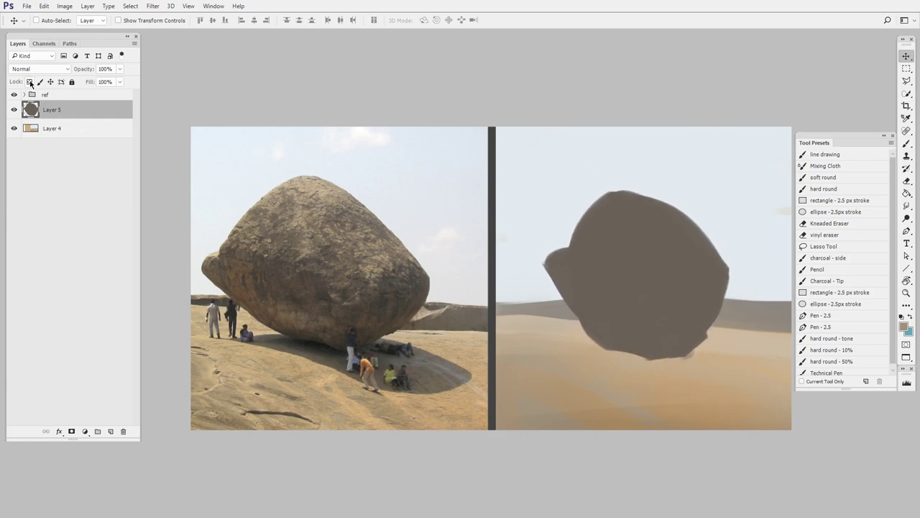
Step: With Layer 5's transparent pixels locked, brush olive-tan light over the upper half of the rock, leaving the lower half dark
{"action": "left_click_drag", "start_coordinate": [650, 310], "coordinate": [674, 313]}
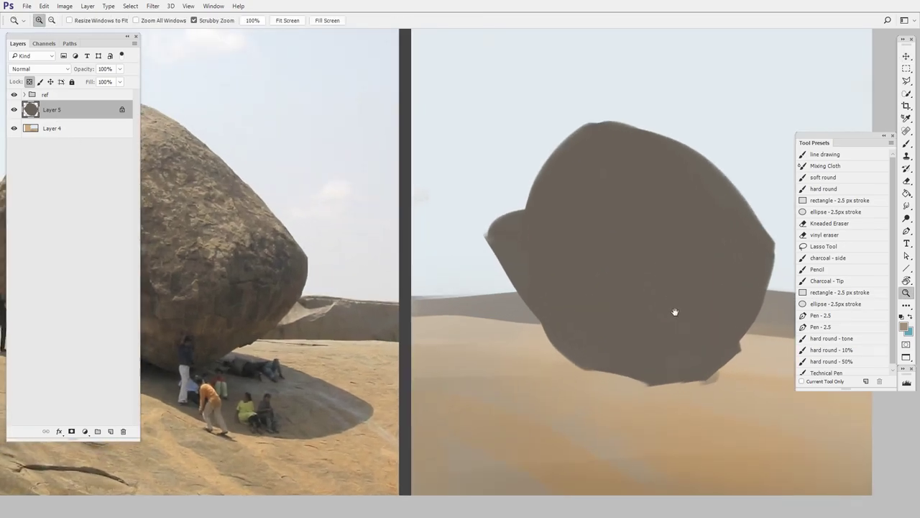
{"action": "left_click_drag", "start_coordinate": [619, 322], "coordinate": [575, 351]}
{"action": "key", "text": "b"}
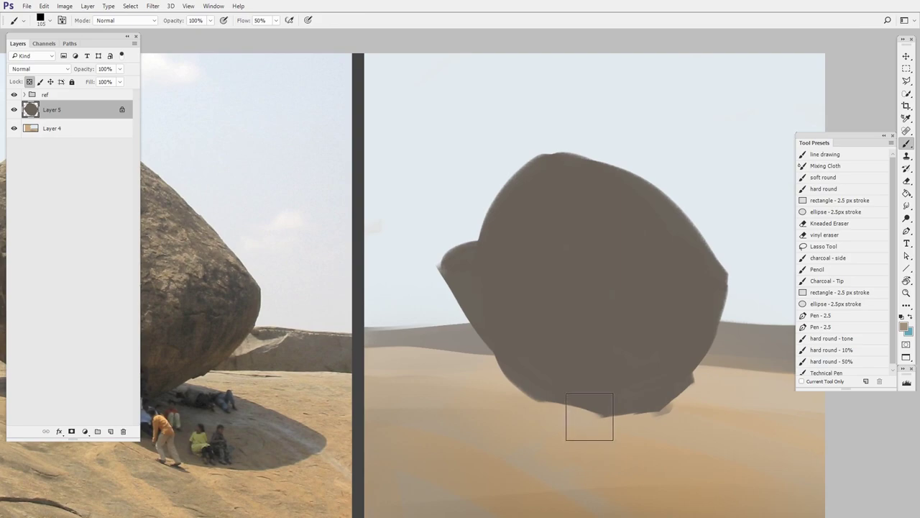
{"action": "mouse_move", "coordinate": [565, 268]}
{"action": "left_mouse_down"}
{"action": "mouse_move", "coordinate": [706, 255]}
{"action": "mouse_move", "coordinate": [639, 335]}
{"action": "mouse_move", "coordinate": [773, 281]}
{"action": "mouse_move", "coordinate": [650, 336]}
{"action": "mouse_move", "coordinate": [622, 219]}
{"action": "mouse_move", "coordinate": [629, 188]}
{"action": "mouse_move", "coordinate": [549, 187]}
{"action": "mouse_move", "coordinate": [505, 241]}
{"action": "mouse_move", "coordinate": [607, 310]}
{"action": "mouse_move", "coordinate": [695, 308]}
{"action": "mouse_move", "coordinate": [685, 217]}
{"action": "mouse_move", "coordinate": [652, 242]}
{"action": "mouse_move", "coordinate": [758, 302]}
{"action": "left_mouse_up"}
{"action": "scroll", "coordinate": [612, 309], "scroll_direction": "left", "scroll_amount": 3}
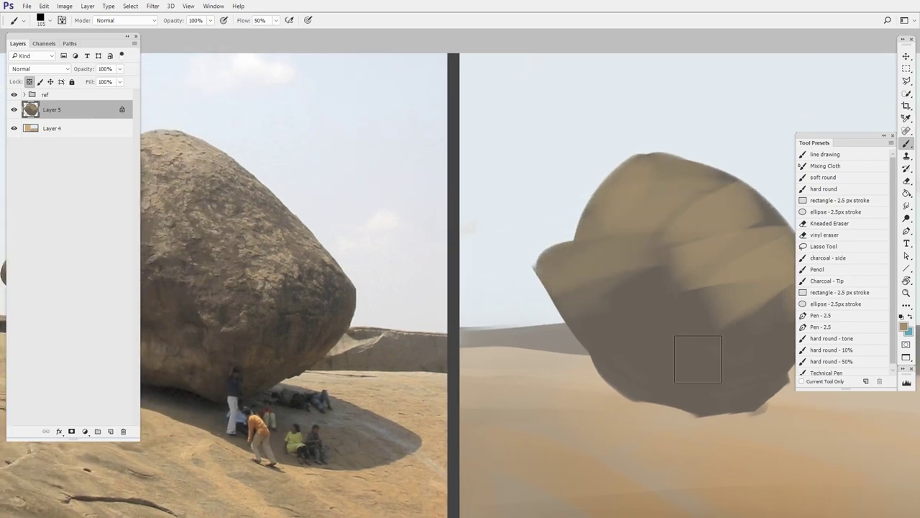
{"action": "scroll", "coordinate": [758, 302], "scroll_direction": "down", "scroll_amount": 2}
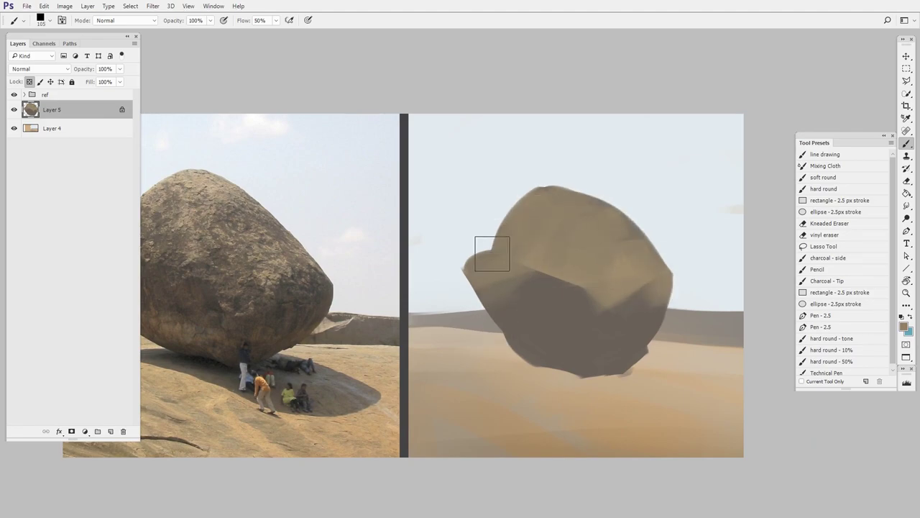
{"action": "left_click_drag", "start_coordinate": [551, 312], "coordinate": [620, 323]}
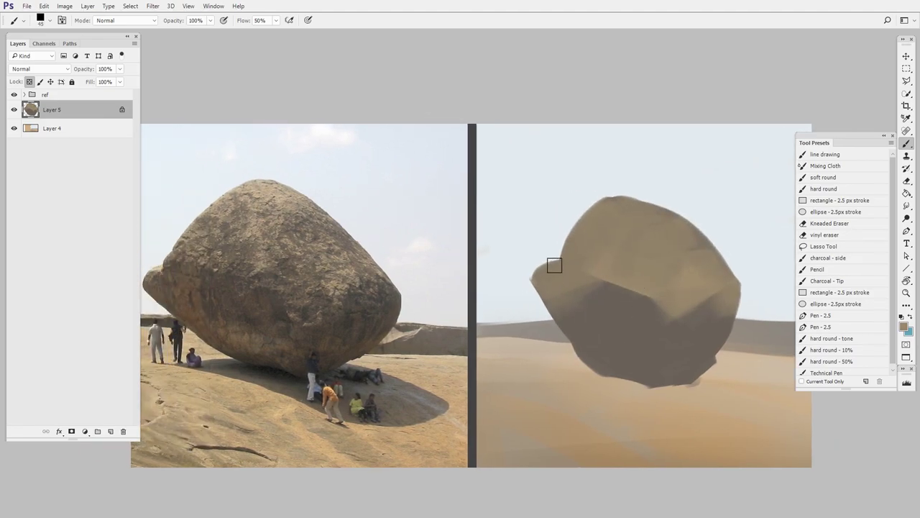
Step: Sample the rock's dark tone and paint shadow over the left protrusion and the boundary between light and shade
{"action": "left_click", "coordinate": [579, 349], "text": "alt"}
{"action": "mouse_move", "coordinate": [543, 289]}
{"action": "left_mouse_down"}
{"action": "mouse_move", "coordinate": [562, 275]}
{"action": "mouse_move", "coordinate": [607, 285]}
{"action": "mouse_move", "coordinate": [592, 310]}
{"action": "mouse_move", "coordinate": [572, 302]}
{"action": "left_mouse_up"}
{"action": "left_click_drag", "start_coordinate": [638, 335], "coordinate": [669, 335]}
{"action": "left_click_drag", "start_coordinate": [608, 277], "coordinate": [580, 331]}
{"action": "left_click_drag", "start_coordinate": [655, 306], "coordinate": [642, 367]}
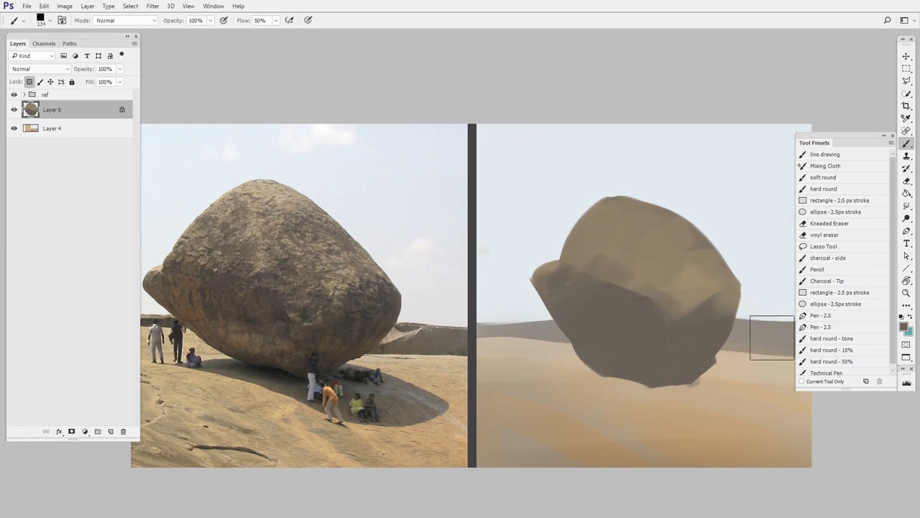
Step: Pick a darker shade of the rock's shadow colour and deepen the underside of the rock
{"action": "left_click", "coordinate": [662, 349], "text": "alt"}
{"action": "key", "text": "n"}
{"action": "left_click", "coordinate": [346, 227]}
{"action": "left_click", "coordinate": [554, 129]}
{"action": "key", "text": "b"}
{"action": "mouse_move", "coordinate": [627, 389]}
{"action": "left_mouse_down"}
{"action": "mouse_move", "coordinate": [691, 399]}
{"action": "mouse_move", "coordinate": [714, 386]}
{"action": "mouse_move", "coordinate": [631, 388]}
{"action": "mouse_move", "coordinate": [588, 316]}
{"action": "mouse_move", "coordinate": [610, 357]}
{"action": "mouse_move", "coordinate": [691, 379]}
{"action": "mouse_move", "coordinate": [613, 380]}
{"action": "mouse_move", "coordinate": [618, 330]}
{"action": "mouse_move", "coordinate": [660, 353]}
{"action": "mouse_move", "coordinate": [710, 350]}
{"action": "mouse_move", "coordinate": [711, 314]}
{"action": "mouse_move", "coordinate": [625, 355]}
{"action": "mouse_move", "coordinate": [744, 283]}
{"action": "mouse_move", "coordinate": [679, 363]}
{"action": "left_mouse_up"}
{"action": "left_click", "coordinate": [604, 304], "text": "alt"}
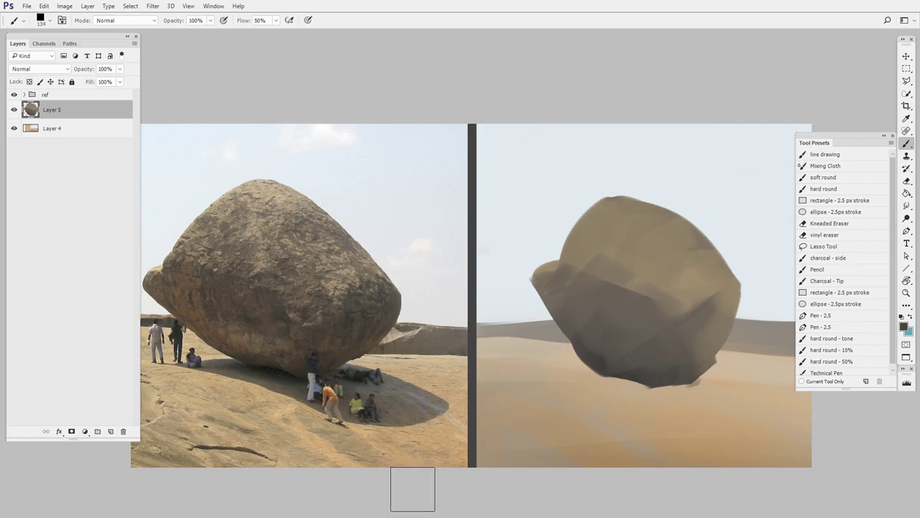
Step: Unlock Layer 5's transparent pixels and carve an irregular outline along the rock's upper-left edge with the vinyl eraser
{"action": "key", "text": "ctrl+space"}
{"action": "mouse_move", "coordinate": [611, 250]}
{"action": "left_mouse_down"}
{"action": "mouse_move", "coordinate": [653, 253]}
{"action": "mouse_move", "coordinate": [638, 273]}
{"action": "left_mouse_up"}
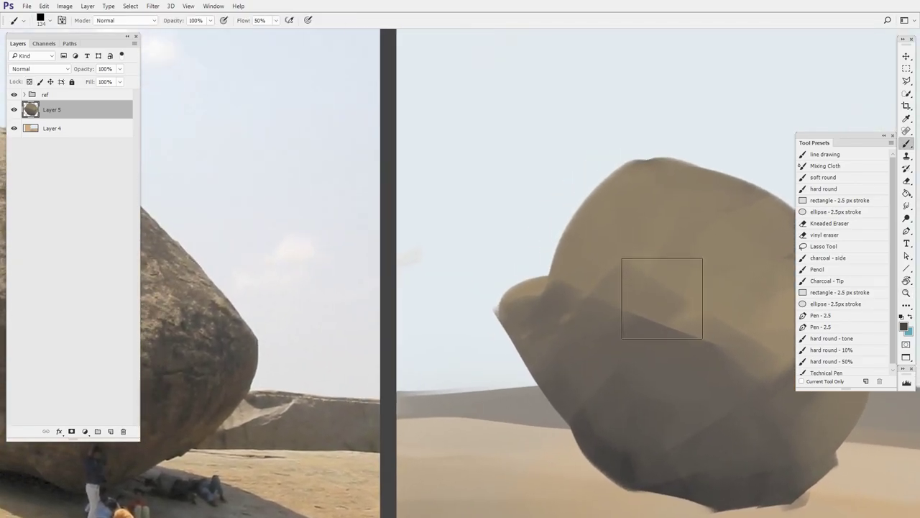
{"action": "left_click", "coordinate": [845, 235]}
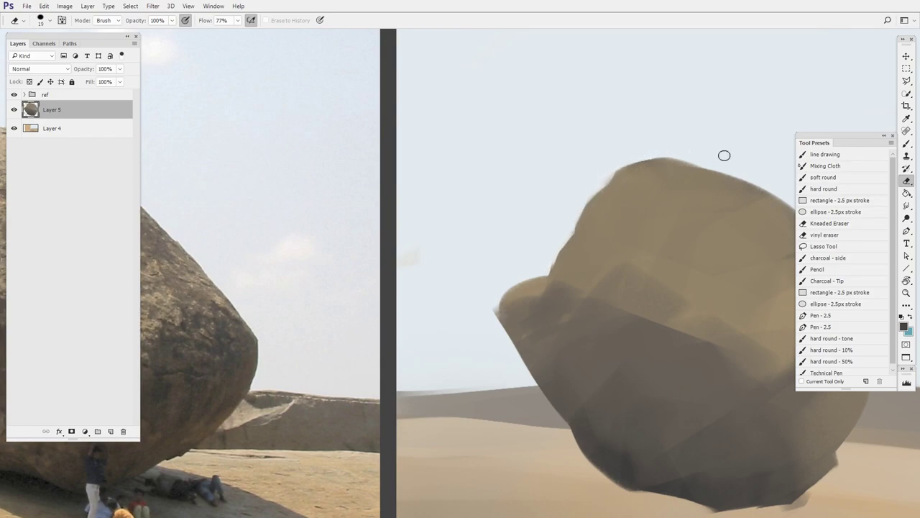
{"action": "left_click_drag", "start_coordinate": [663, 225], "coordinate": [576, 235]}
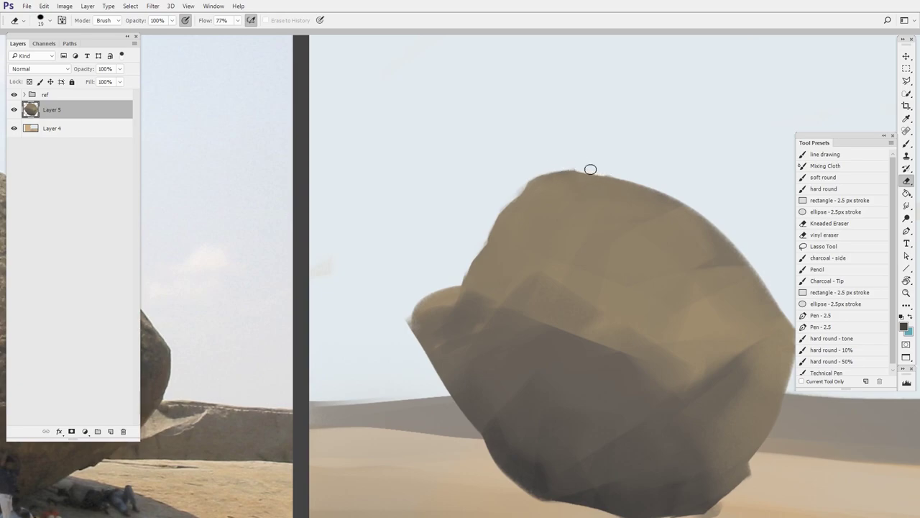
{"action": "mouse_move", "coordinate": [608, 353]}
{"action": "left_mouse_down"}
{"action": "mouse_move", "coordinate": [611, 307]}
{"action": "mouse_move", "coordinate": [632, 282]}
{"action": "left_mouse_up"}
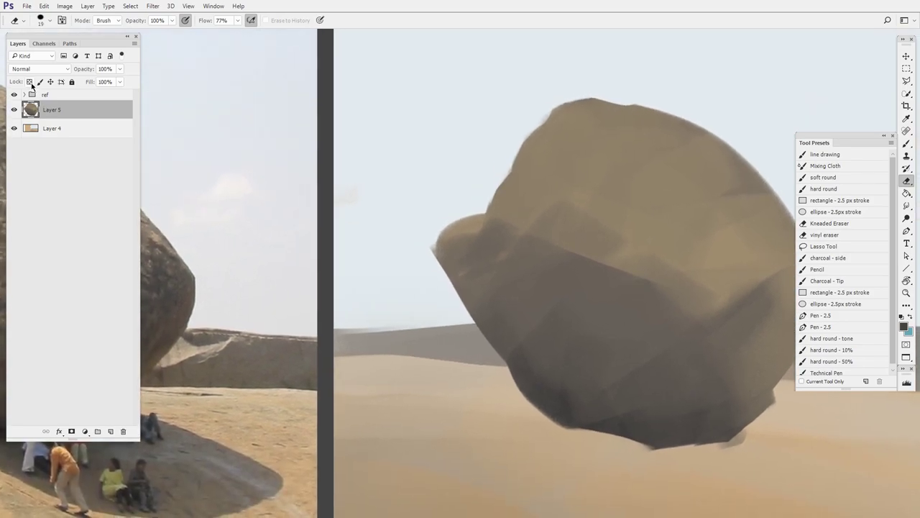
Step: Relock Layer 5's transparent pixels and paint tones sampled from the rock across its surface to vary the light and shadow planes
{"action": "scroll", "coordinate": [594, 334], "scroll_direction": "down", "scroll_amount": 2}
{"action": "key", "text": "b"}
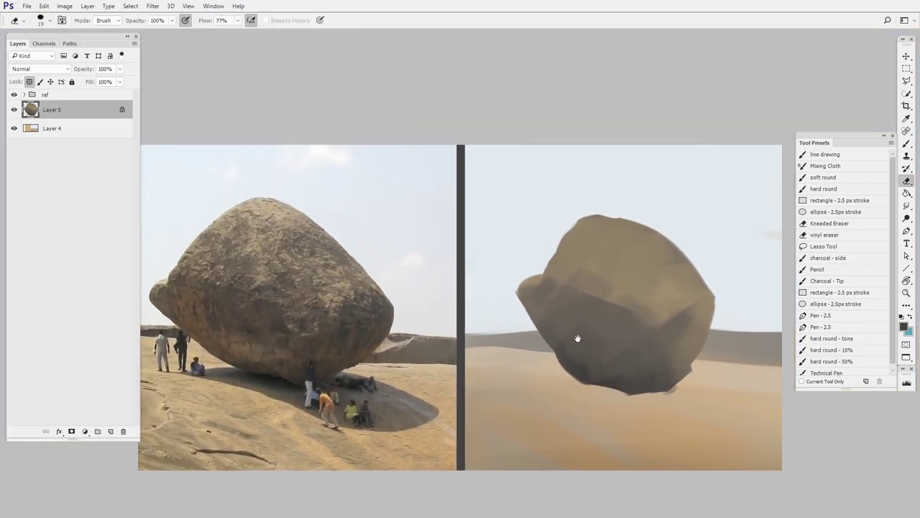
{"action": "mouse_move", "coordinate": [617, 217]}
{"action": "left_mouse_down"}
{"action": "mouse_move", "coordinate": [600, 241]}
{"action": "mouse_move", "coordinate": [622, 236]}
{"action": "left_mouse_up"}
{"action": "left_click", "coordinate": [628, 257], "text": "alt"}
{"action": "mouse_move", "coordinate": [669, 254]}
{"action": "left_mouse_down"}
{"action": "mouse_move", "coordinate": [631, 259]}
{"action": "mouse_move", "coordinate": [618, 242]}
{"action": "mouse_move", "coordinate": [627, 253]}
{"action": "mouse_move", "coordinate": [583, 246]}
{"action": "mouse_move", "coordinate": [608, 277]}
{"action": "mouse_move", "coordinate": [628, 246]}
{"action": "mouse_move", "coordinate": [673, 271]}
{"action": "mouse_move", "coordinate": [691, 329]}
{"action": "left_mouse_up"}
{"action": "left_click", "coordinate": [577, 323], "text": "alt"}
{"action": "mouse_move", "coordinate": [563, 267]}
{"action": "left_mouse_down"}
{"action": "mouse_move", "coordinate": [559, 251]}
{"action": "mouse_move", "coordinate": [633, 281]}
{"action": "mouse_move", "coordinate": [596, 309]}
{"action": "mouse_move", "coordinate": [618, 334]}
{"action": "mouse_move", "coordinate": [658, 338]}
{"action": "left_mouse_up"}
{"action": "left_click", "coordinate": [611, 360], "text": "alt"}
{"action": "left_click_drag", "start_coordinate": [614, 405], "coordinate": [631, 374]}
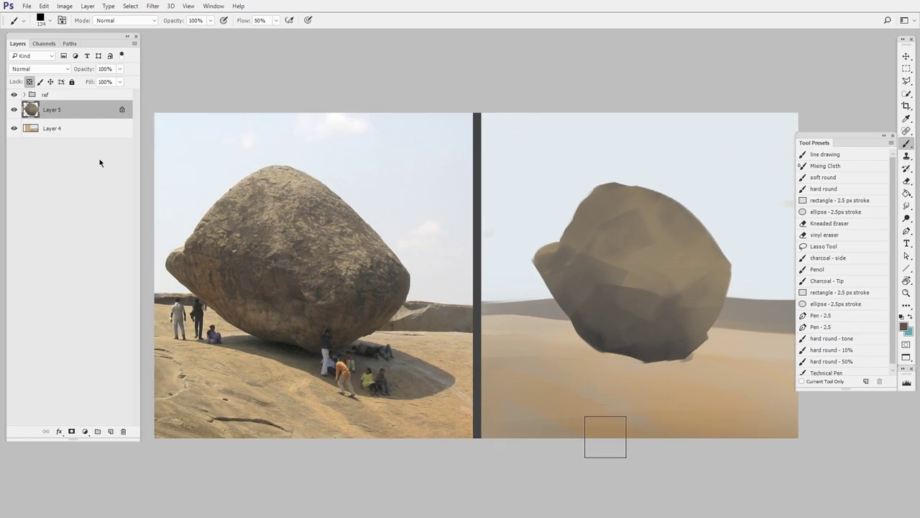
Step: Create a new layer between Layer 4 and the rock, and paint a dark cast shadow on the sand beneath the rock
{"action": "left_click", "coordinate": [90, 133]}
{"action": "key", "text": "ctrl+shift+alt+n"}
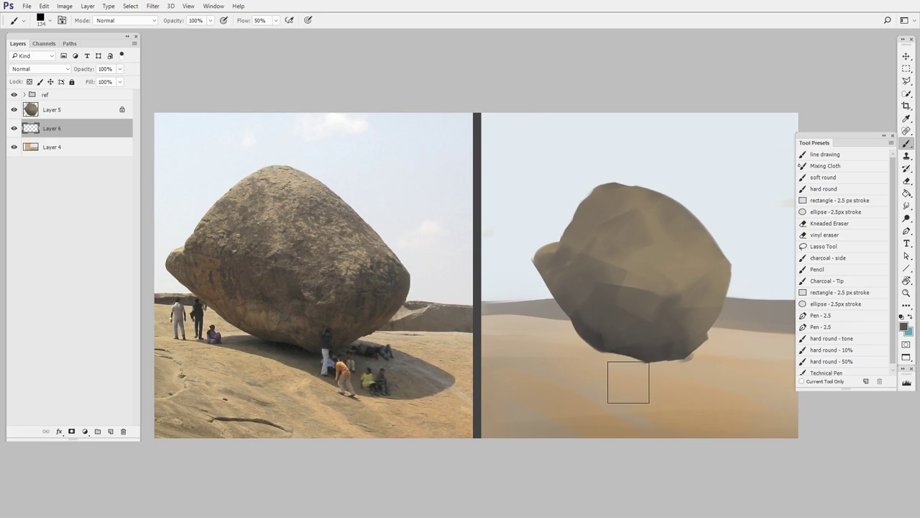
{"action": "left_click_drag", "start_coordinate": [633, 366], "coordinate": [642, 365]}
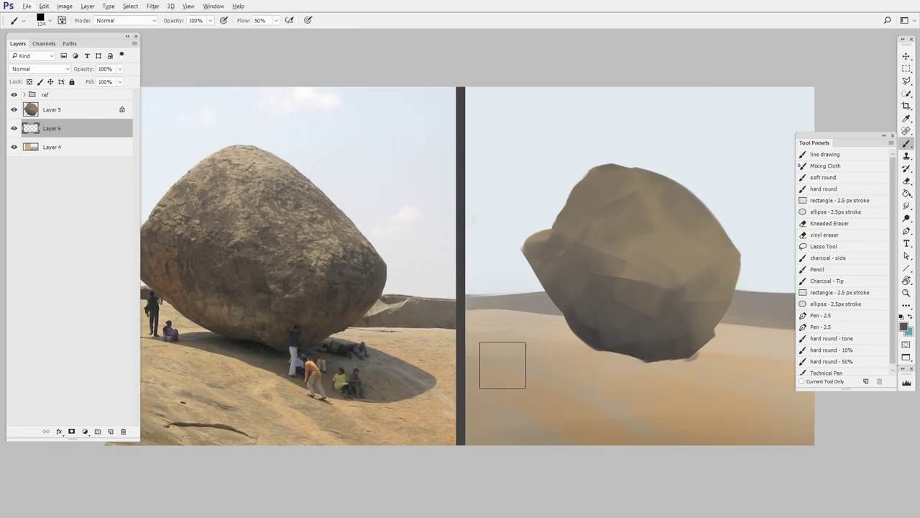
{"action": "left_click_drag", "start_coordinate": [612, 373], "coordinate": [592, 366]}
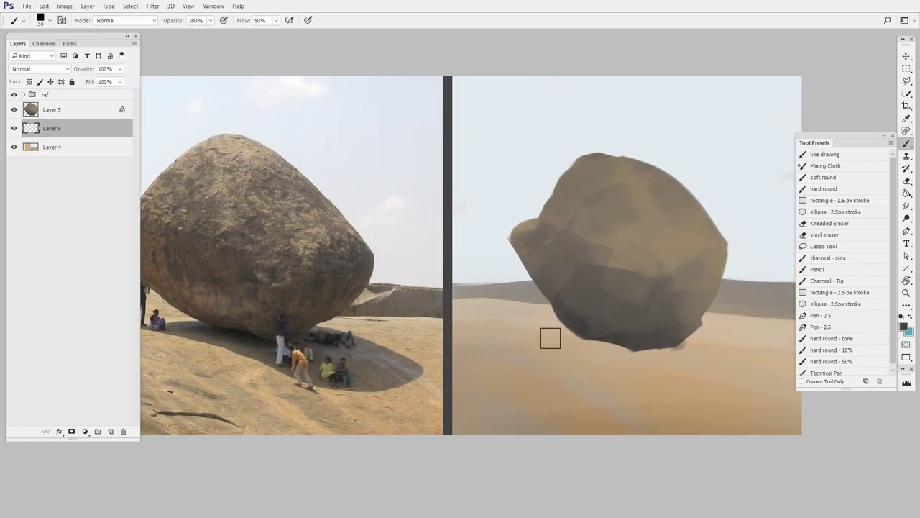
{"action": "mouse_move", "coordinate": [533, 337]}
{"action": "left_mouse_down"}
{"action": "mouse_move", "coordinate": [597, 337]}
{"action": "mouse_move", "coordinate": [568, 341]}
{"action": "mouse_move", "coordinate": [663, 352]}
{"action": "mouse_move", "coordinate": [652, 348]}
{"action": "mouse_move", "coordinate": [753, 381]}
{"action": "mouse_move", "coordinate": [691, 379]}
{"action": "mouse_move", "coordinate": [613, 352]}
{"action": "mouse_move", "coordinate": [664, 387]}
{"action": "mouse_move", "coordinate": [681, 389]}
{"action": "mouse_move", "coordinate": [549, 355]}
{"action": "mouse_move", "coordinate": [595, 362]}
{"action": "mouse_move", "coordinate": [695, 404]}
{"action": "mouse_move", "coordinate": [664, 417]}
{"action": "mouse_move", "coordinate": [728, 400]}
{"action": "mouse_move", "coordinate": [612, 387]}
{"action": "mouse_move", "coordinate": [747, 411]}
{"action": "mouse_move", "coordinate": [650, 411]}
{"action": "mouse_move", "coordinate": [614, 378]}
{"action": "mouse_move", "coordinate": [745, 431]}
{"action": "left_mouse_up"}
Step: Erase the ragged lower edge and stray strokes of the cast shadow, enlarging the eraser to 77 px
{"action": "key", "text": "e"}
{"action": "mouse_move", "coordinate": [608, 392]}
{"action": "left_mouse_down"}
{"action": "mouse_move", "coordinate": [692, 422]}
{"action": "mouse_move", "coordinate": [747, 398]}
{"action": "mouse_move", "coordinate": [693, 405]}
{"action": "mouse_move", "coordinate": [742, 410]}
{"action": "left_mouse_up"}
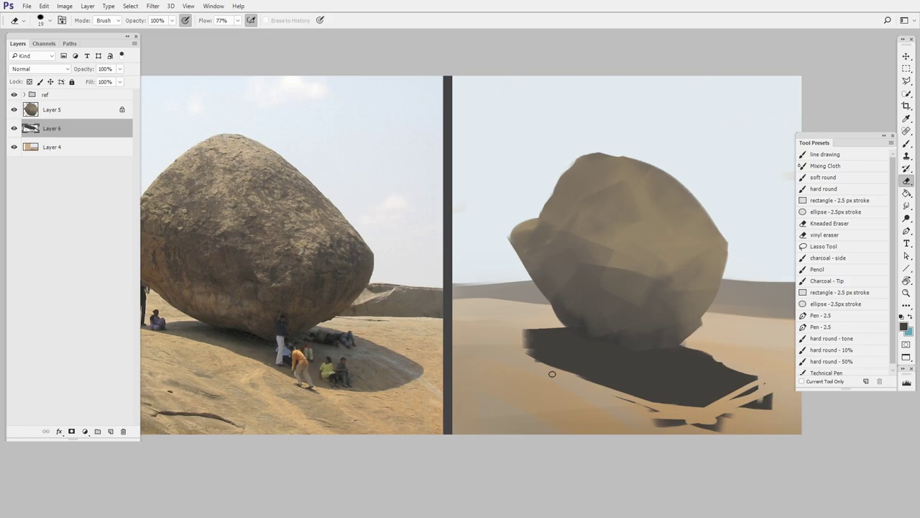
{"action": "left_click_drag", "start_coordinate": [552, 374], "coordinate": [763, 380]}
{"action": "key", "text": "]"}
{"action": "key", "text": "]"}
{"action": "key", "text": "]"}
{"action": "key", "text": "]"}
{"action": "key", "text": "]"}
{"action": "key", "text": "]"}
{"action": "mouse_move", "coordinate": [558, 395]}
{"action": "left_mouse_down"}
{"action": "mouse_move", "coordinate": [716, 413]}
{"action": "mouse_move", "coordinate": [612, 385]}
{"action": "mouse_move", "coordinate": [577, 384]}
{"action": "mouse_move", "coordinate": [708, 421]}
{"action": "mouse_move", "coordinate": [753, 418]}
{"action": "left_mouse_up"}
{"action": "left_click_drag", "start_coordinate": [581, 386], "coordinate": [625, 393]}
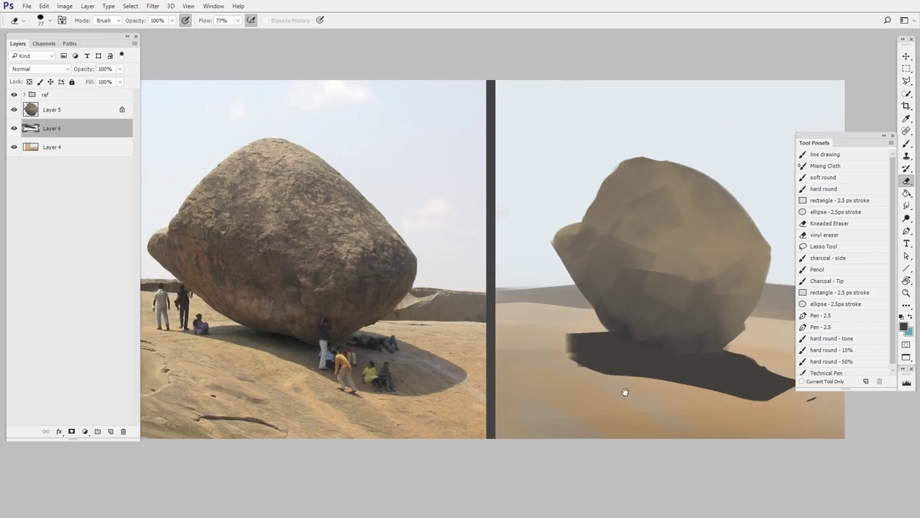
Step: Erase the cast shadow's blunt left end into a thin taper, refine its lower edge, and remove the stray mark beyond its right tip
{"action": "left_click_drag", "start_coordinate": [561, 357], "coordinate": [667, 394]}
{"action": "mouse_move", "coordinate": [576, 348]}
{"action": "left_mouse_down"}
{"action": "mouse_move", "coordinate": [616, 348]}
{"action": "mouse_move", "coordinate": [566, 345]}
{"action": "mouse_move", "coordinate": [622, 350]}
{"action": "mouse_move", "coordinate": [592, 350]}
{"action": "mouse_move", "coordinate": [603, 355]}
{"action": "left_mouse_up"}
{"action": "key", "text": "b"}
{"action": "key", "text": "e"}
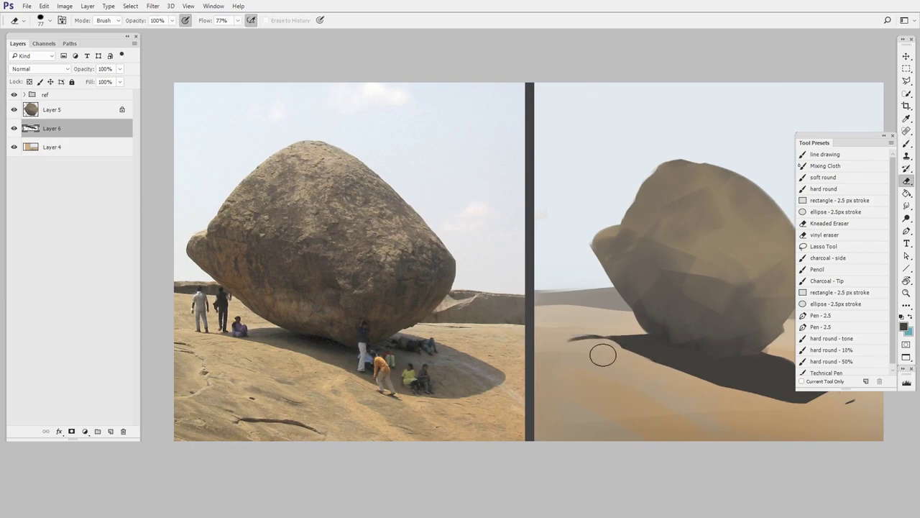
{"action": "mouse_move", "coordinate": [714, 410]}
{"action": "left_mouse_down"}
{"action": "mouse_move", "coordinate": [597, 400]}
{"action": "mouse_move", "coordinate": [657, 397]}
{"action": "left_mouse_up"}
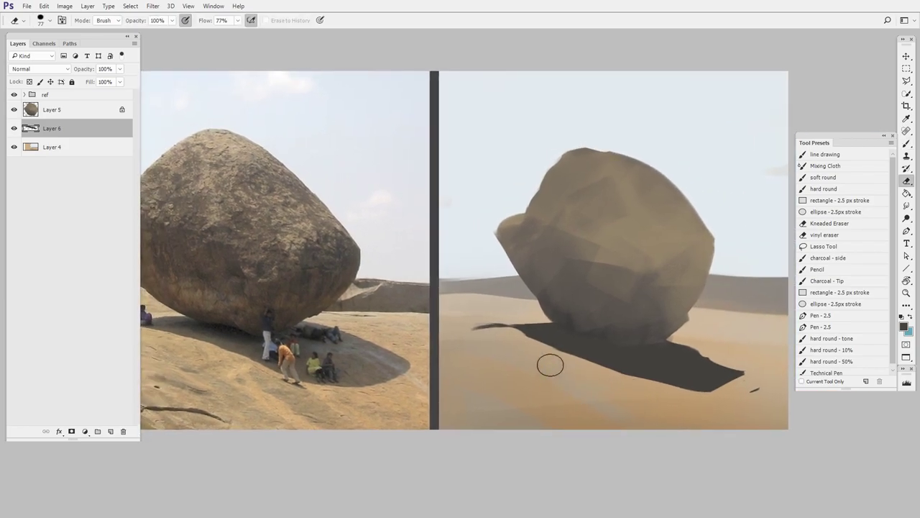
{"action": "left_click_drag", "start_coordinate": [551, 365], "coordinate": [591, 373]}
{"action": "left_click", "coordinate": [757, 391]}
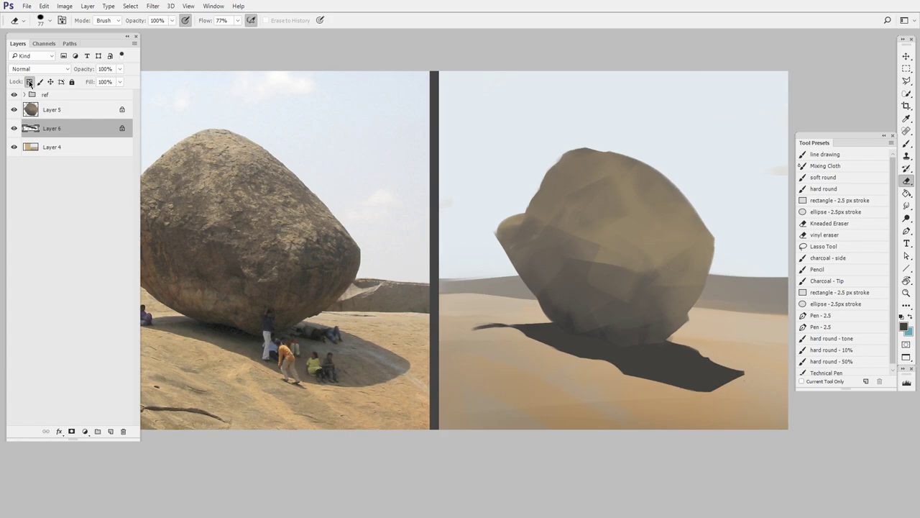
Step: Lock Layer 6's transparent pixels and paint brown tones sampled from the reference's ground shadow into the cast shadow
{"action": "key", "text": "b"}
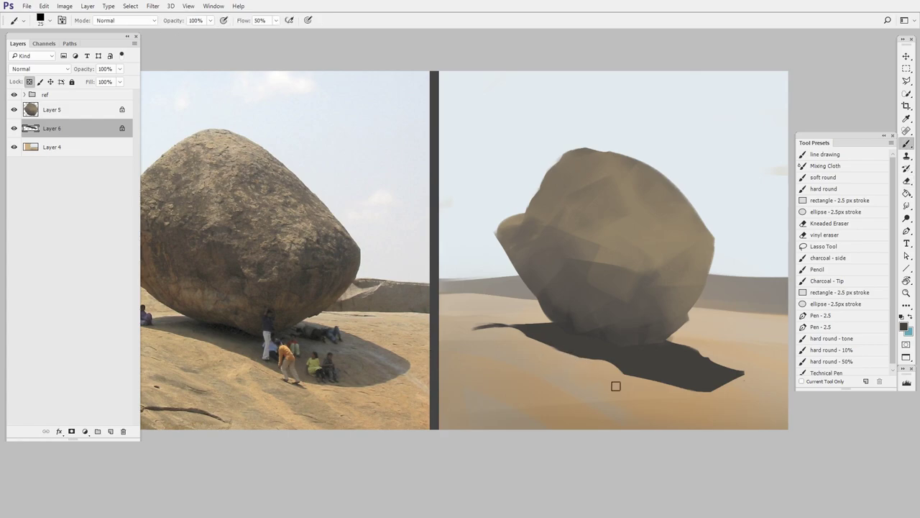
{"action": "scroll", "coordinate": [653, 384], "scroll_direction": "down", "scroll_amount": 2}
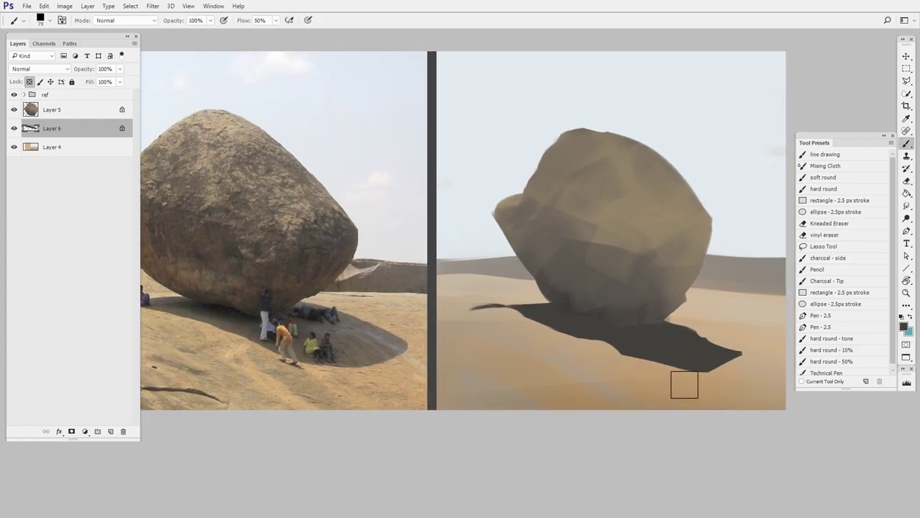
{"action": "key", "text": "alt"}
{"action": "key", "text": "bracketright"}
{"action": "key", "text": "bracketright"}
{"action": "key", "text": "bracketright"}
{"action": "mouse_move", "coordinate": [700, 341]}
{"action": "left_mouse_down"}
{"action": "mouse_move", "coordinate": [735, 390]}
{"action": "mouse_move", "coordinate": [724, 369]}
{"action": "mouse_move", "coordinate": [693, 347]}
{"action": "mouse_move", "coordinate": [680, 379]}
{"action": "mouse_move", "coordinate": [649, 350]}
{"action": "mouse_move", "coordinate": [693, 363]}
{"action": "left_mouse_up"}
{"action": "left_click", "coordinate": [238, 319], "text": "alt"}
{"action": "mouse_move", "coordinate": [594, 297]}
{"action": "left_mouse_down"}
{"action": "mouse_move", "coordinate": [618, 304]}
{"action": "mouse_move", "coordinate": [591, 297]}
{"action": "mouse_move", "coordinate": [629, 295]}
{"action": "mouse_move", "coordinate": [647, 323]}
{"action": "mouse_move", "coordinate": [609, 299]}
{"action": "mouse_move", "coordinate": [655, 318]}
{"action": "mouse_move", "coordinate": [582, 318]}
{"action": "left_mouse_up"}
{"action": "mouse_move", "coordinate": [663, 374]}
{"action": "left_mouse_down"}
{"action": "mouse_move", "coordinate": [707, 376]}
{"action": "mouse_move", "coordinate": [642, 359]}
{"action": "left_mouse_up"}
Step: Sample darker tones from the reference shadow and darken the cast shadow where the rock meets the ground
{"action": "left_click", "coordinate": [711, 348], "text": "alt"}
{"action": "left_click", "coordinate": [215, 301], "text": "alt"}
{"action": "left_click_drag", "start_coordinate": [549, 333], "coordinate": [623, 344]}
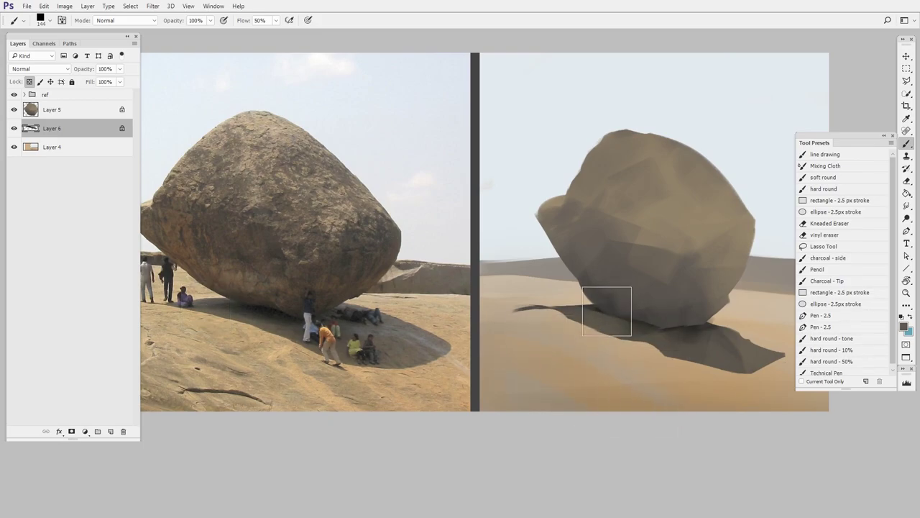
{"action": "left_click", "coordinate": [264, 304], "text": "alt"}
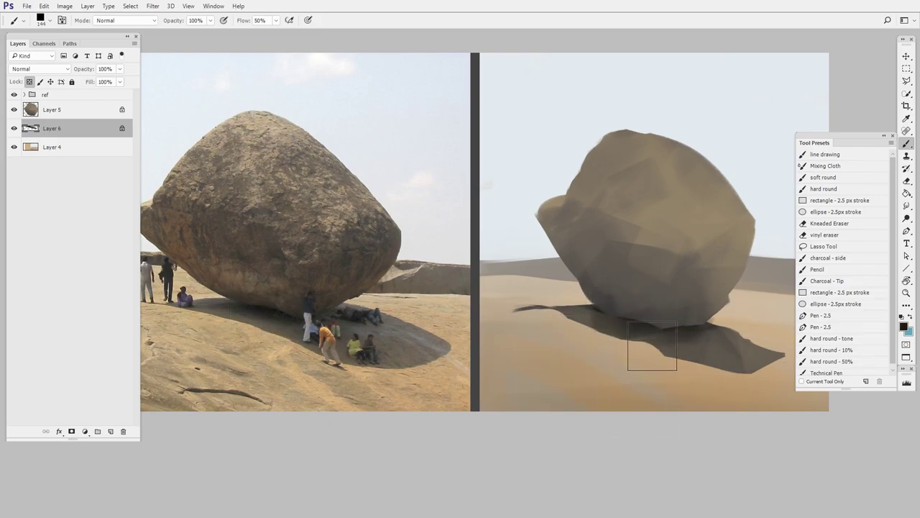
{"action": "left_click_drag", "start_coordinate": [700, 362], "coordinate": [684, 364]}
Step: Unlock Layer 6's transparent pixels and reshape the cast shadow's edges with small bumps, using a fine brush and the eraser
{"action": "left_click", "coordinate": [653, 376], "text": "ctrl"}
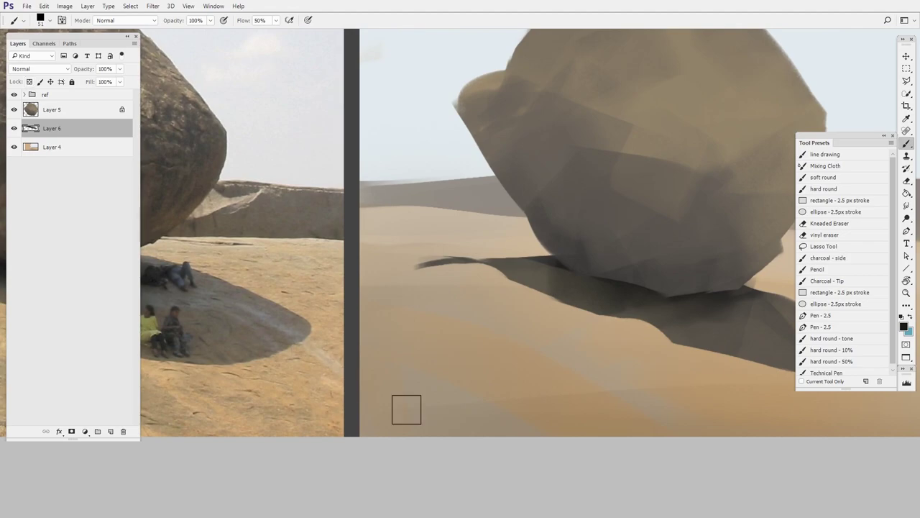
{"action": "left_click_drag", "start_coordinate": [691, 360], "coordinate": [639, 378]}
{"action": "left_click", "coordinate": [642, 378], "text": "ctrl"}
{"action": "mouse_move", "coordinate": [599, 354]}
{"action": "left_mouse_down"}
{"action": "mouse_move", "coordinate": [623, 352]}
{"action": "mouse_move", "coordinate": [705, 381]}
{"action": "mouse_move", "coordinate": [579, 391]}
{"action": "left_mouse_up"}
{"action": "key", "text": "b"}
{"action": "mouse_move", "coordinate": [679, 332]}
{"action": "left_mouse_down"}
{"action": "mouse_move", "coordinate": [726, 333]}
{"action": "mouse_move", "coordinate": [681, 333]}
{"action": "mouse_move", "coordinate": [719, 324]}
{"action": "mouse_move", "coordinate": [704, 329]}
{"action": "mouse_move", "coordinate": [768, 358]}
{"action": "left_mouse_up"}
{"action": "left_click", "coordinate": [705, 361], "text": "alt"}
{"action": "key", "text": "e"}
{"action": "key", "text": "b"}
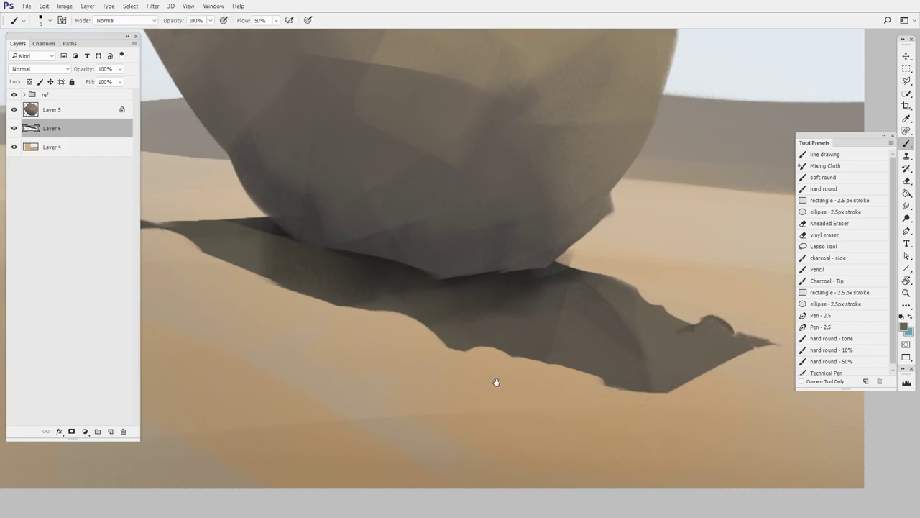
Step: Lock the transparent pixels of Layer 6 again
{"action": "scroll", "coordinate": [427, 427], "scroll_direction": "down", "scroll_amount": 3}
{"action": "left_click", "coordinate": [29, 83]}
{"action": "left_click_drag", "start_coordinate": [498, 416], "coordinate": [617, 410]}
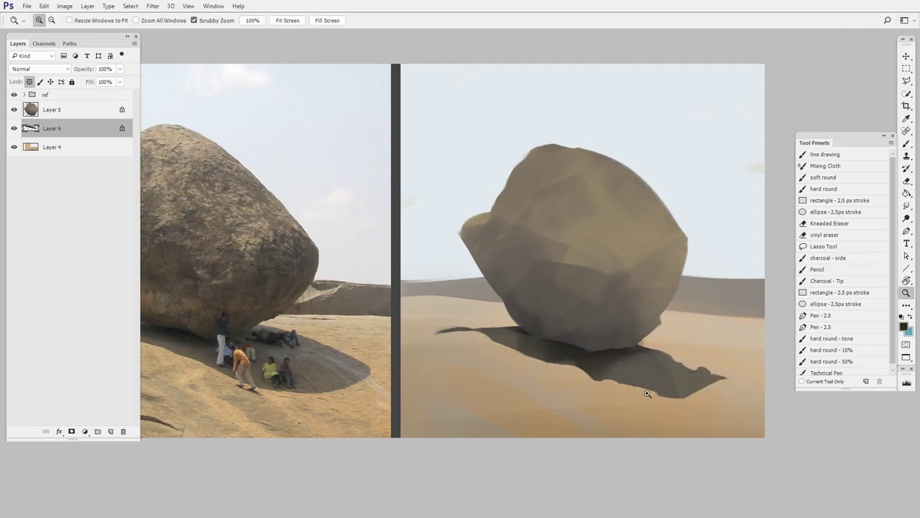
{"action": "left_click_drag", "start_coordinate": [653, 393], "coordinate": [612, 422]}
{"action": "left_click_drag", "start_coordinate": [607, 428], "coordinate": [628, 396]}
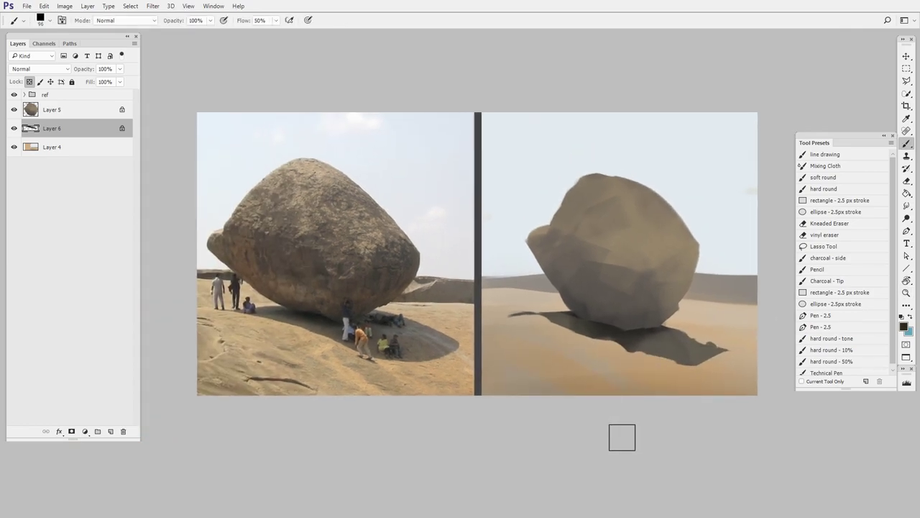